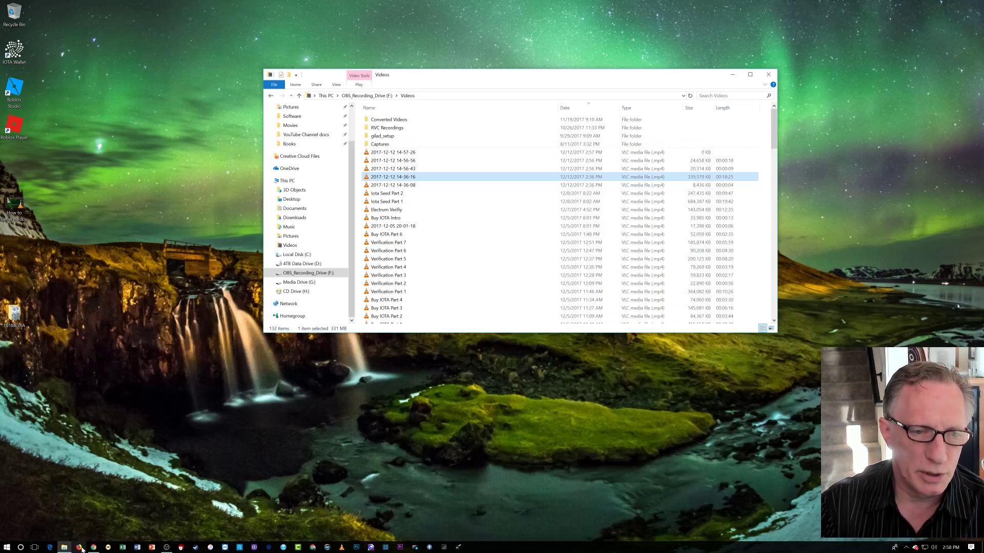
Check the 1 Ether transaction's Success status on Etherscan, close the duplicate tab, and open a blank tab
left_click(93, 548)
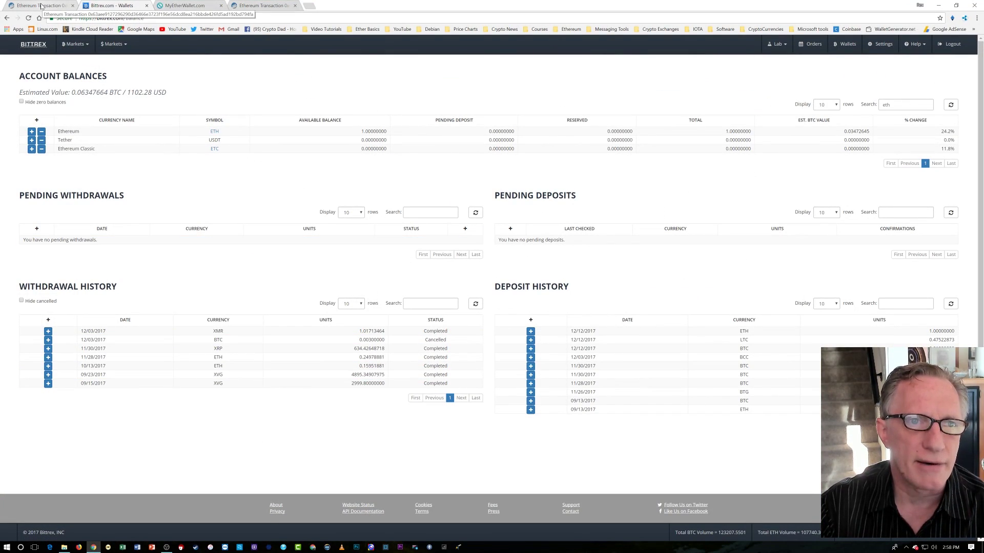
left_click(264, 6)
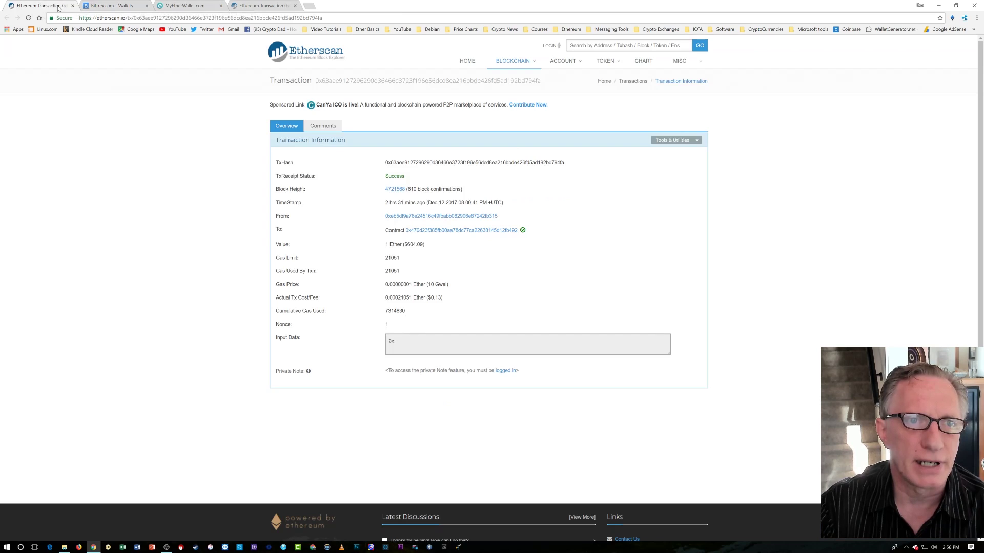
left_click(295, 6)
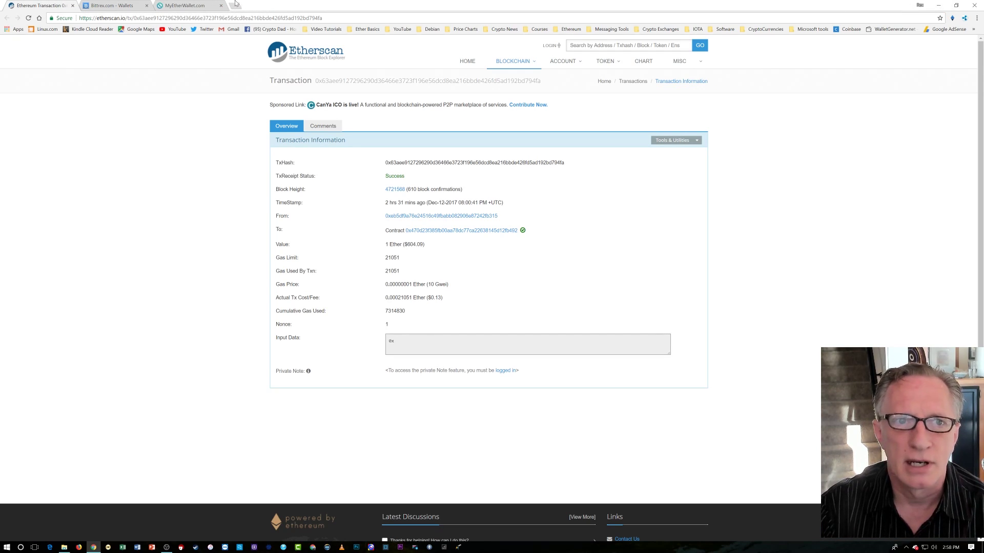
left_click(234, 7)
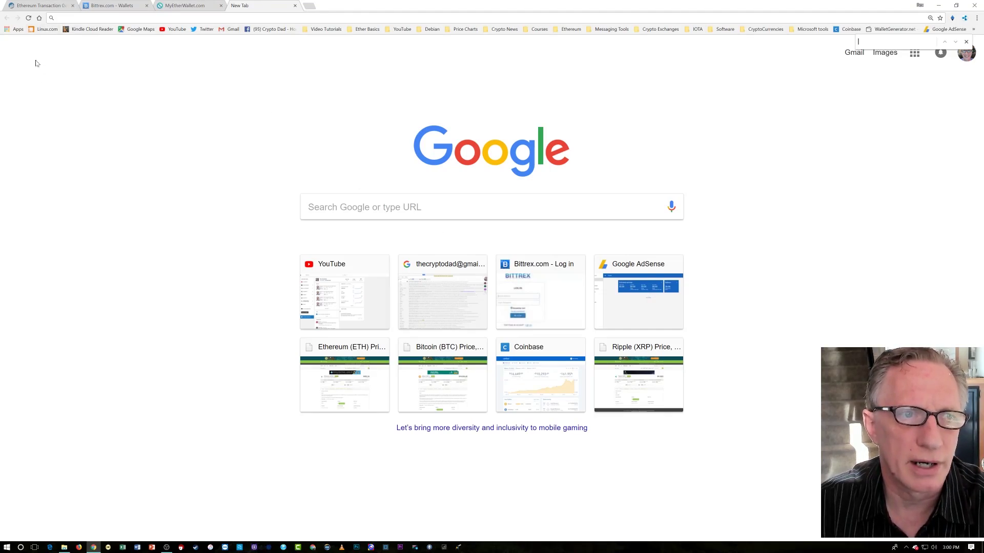
Launch Ledger Wallet Ethereum from Apps and view the ETH 5.095667331980028 balance and operations
left_click(15, 29)
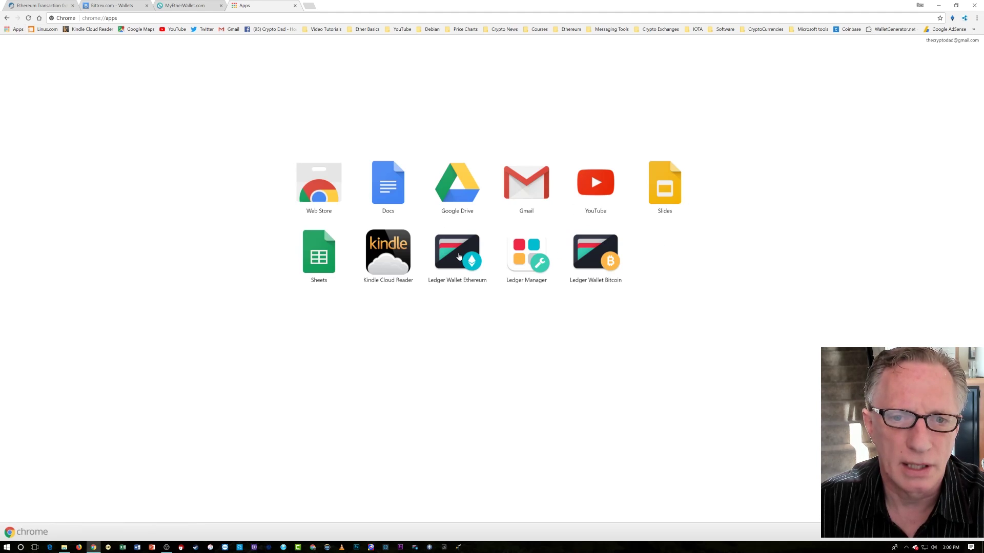
left_click(458, 257)
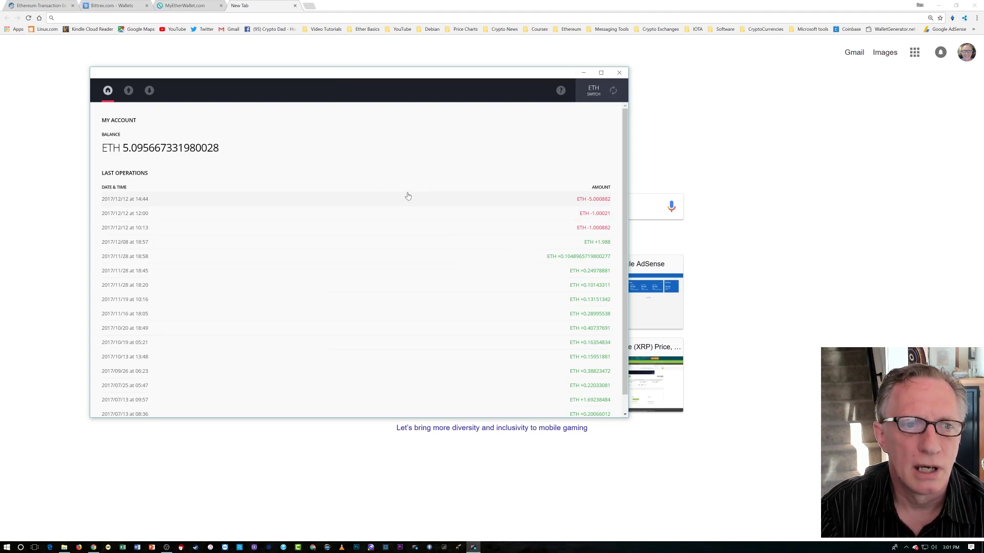
scroll(336, 176, "down", 1)
scroll(336, 177, "up", 1)
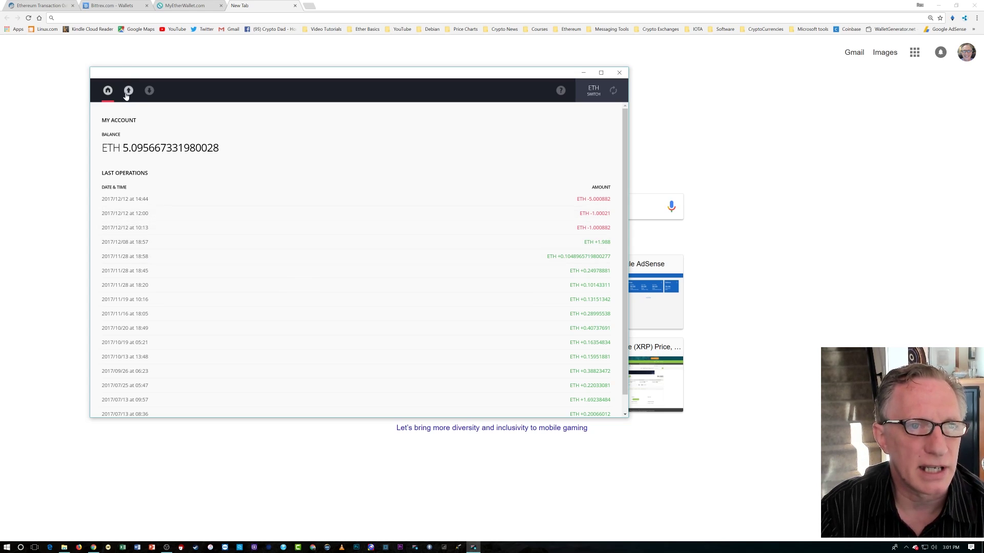
Expand the Ethereum row in Bittrex Wallets and copy its Hex Addr deposit address
left_click(115, 7)
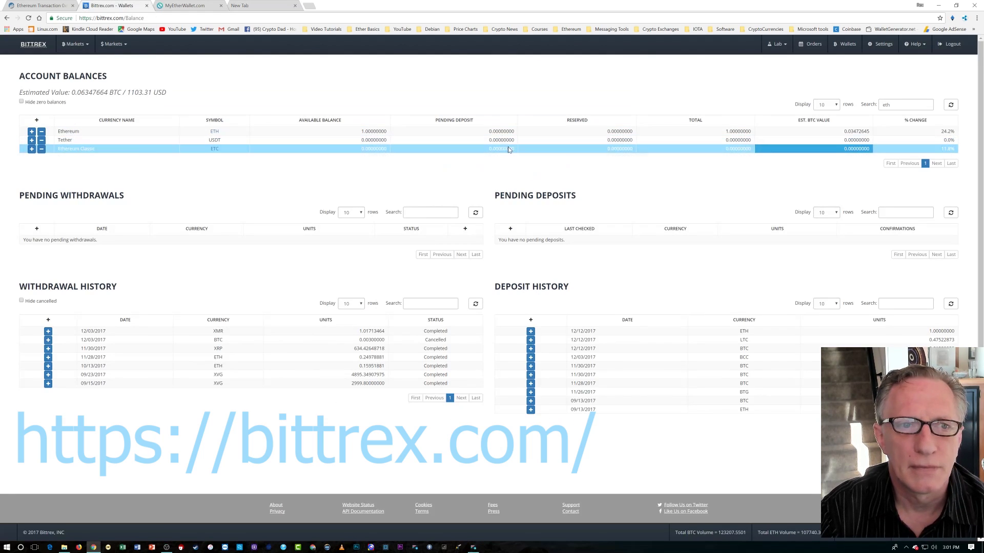
left_click(32, 132)
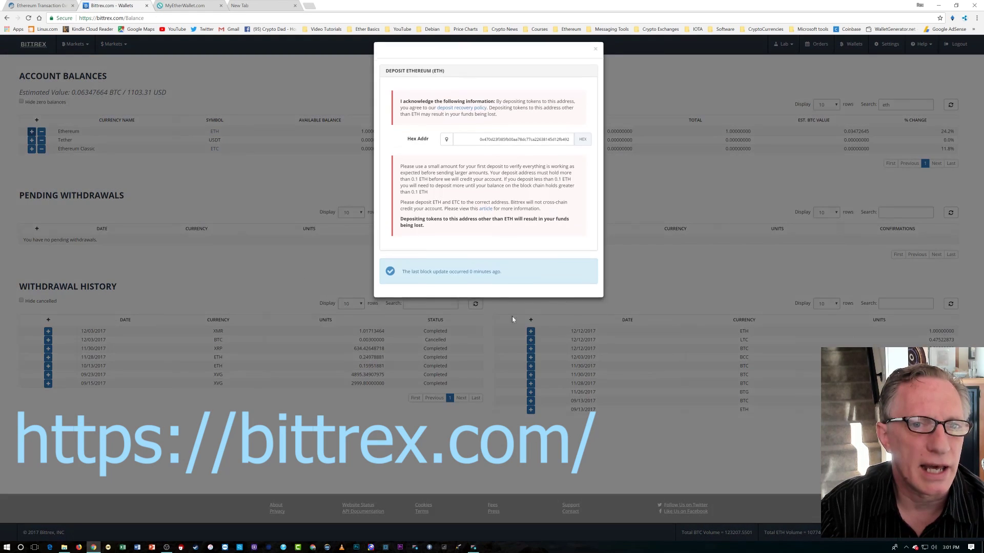
left_click(520, 146)
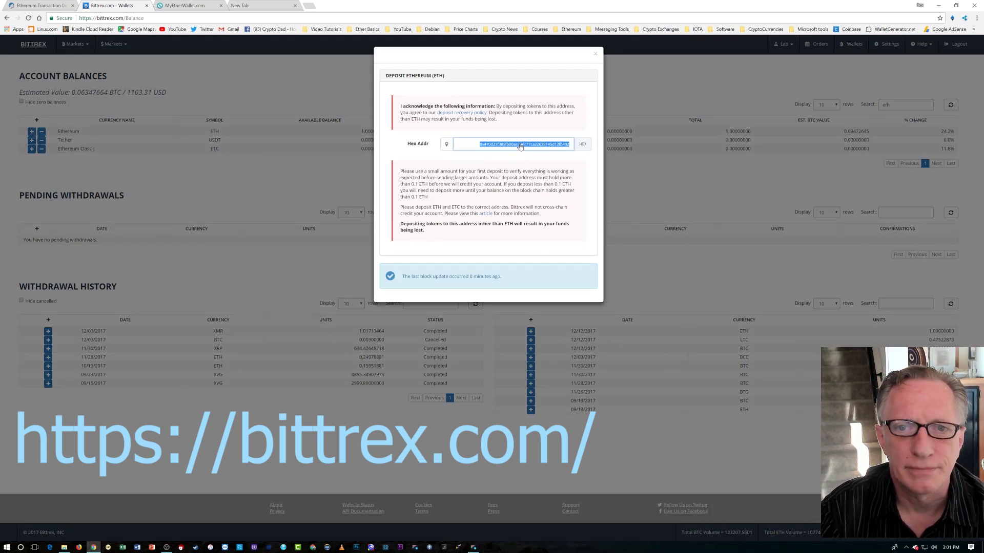
right_click(523, 146)
left_click(543, 149)
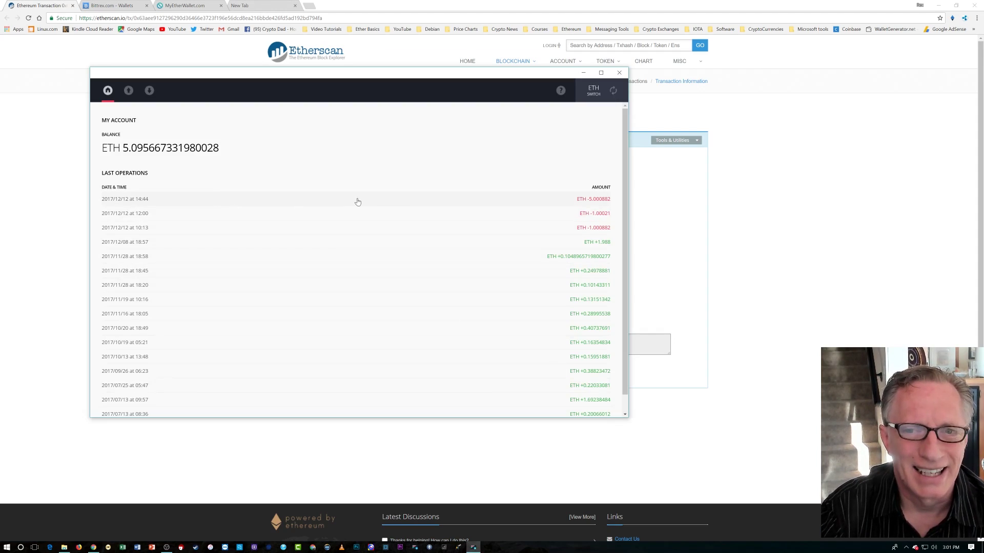
Paste the Bittrex address as the Send recipient, then open the 2017/12/12 10:13 operation on Etherscan
left_click(128, 91)
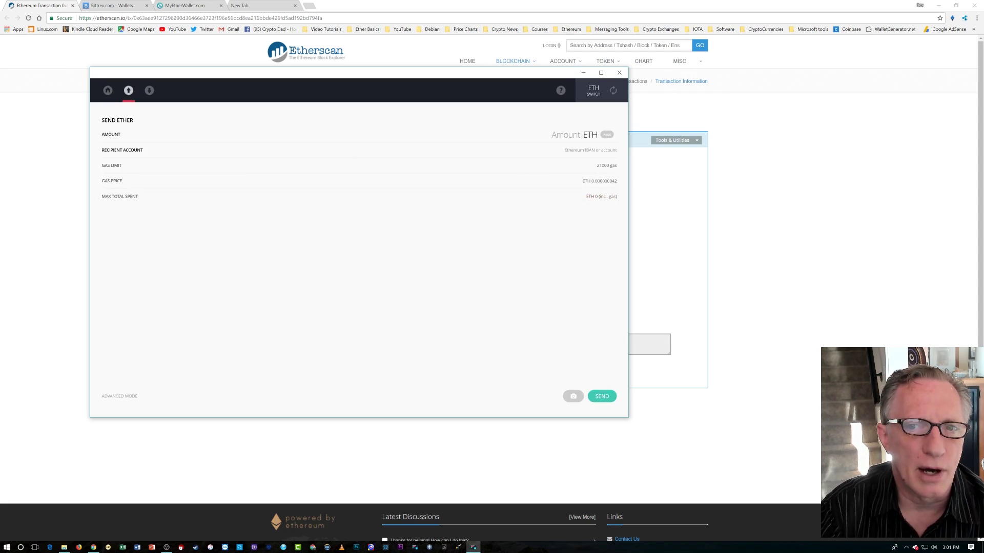
right_click(563, 150)
left_click(583, 194)
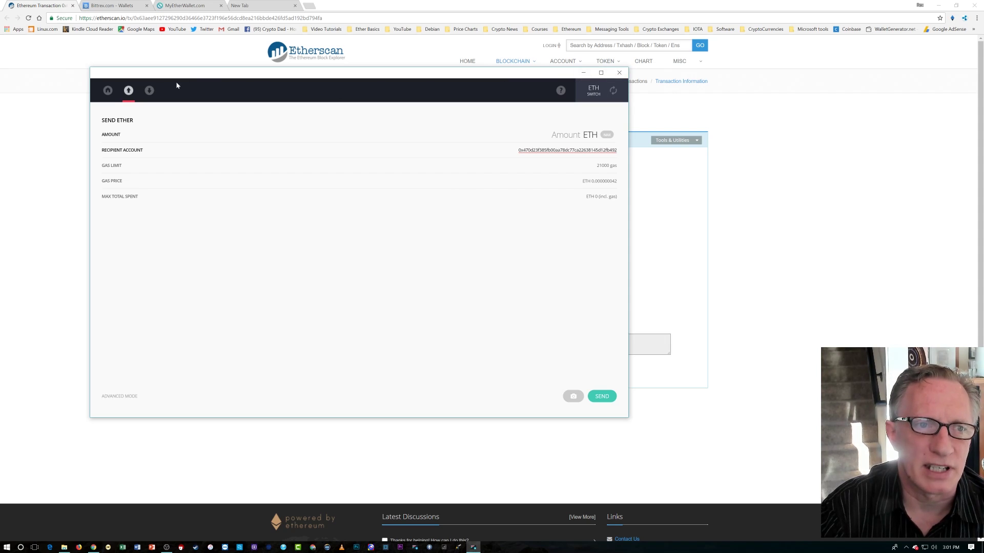
left_click(107, 91)
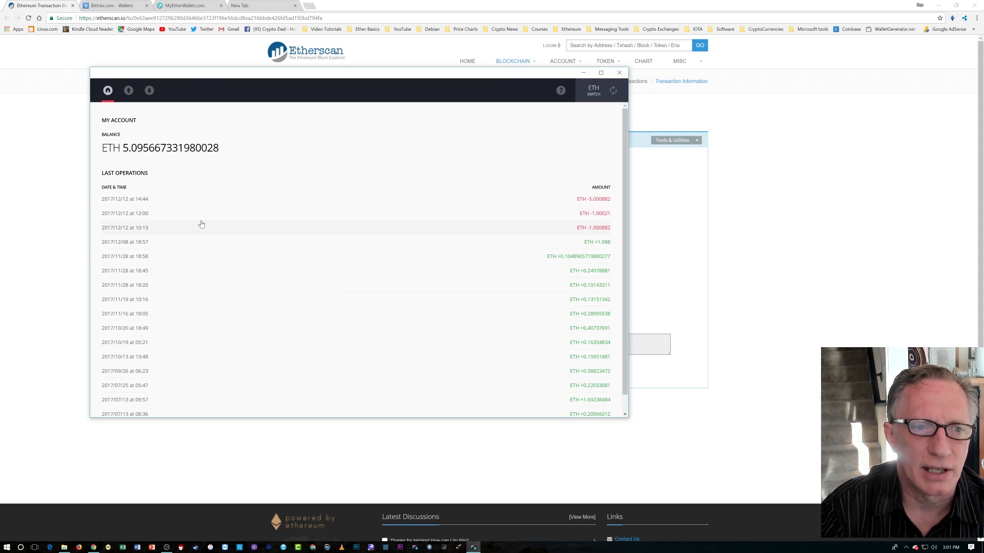
left_click(171, 228)
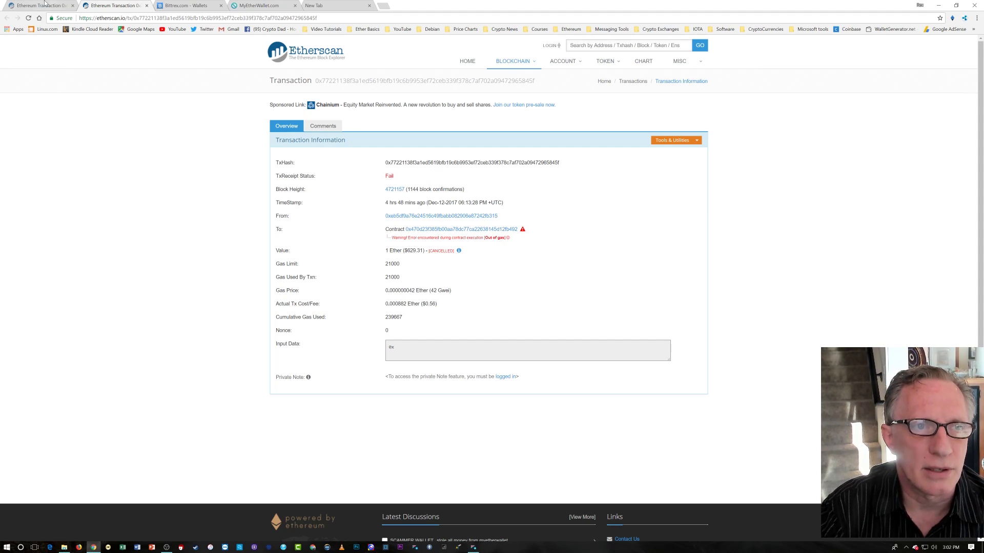
Restore the wallet window and switch its Send Ether form to Advanced Mode
left_click(473, 547)
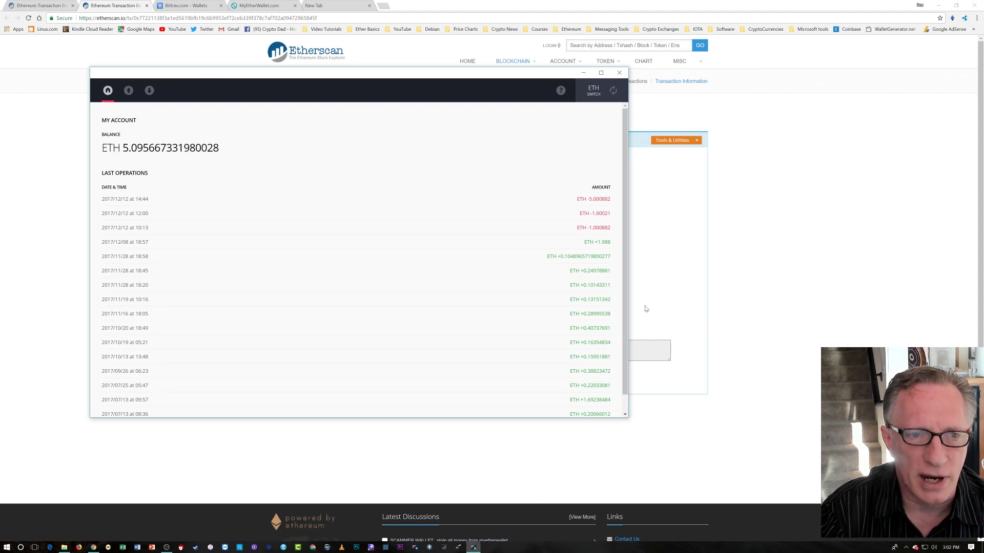
left_click(128, 90)
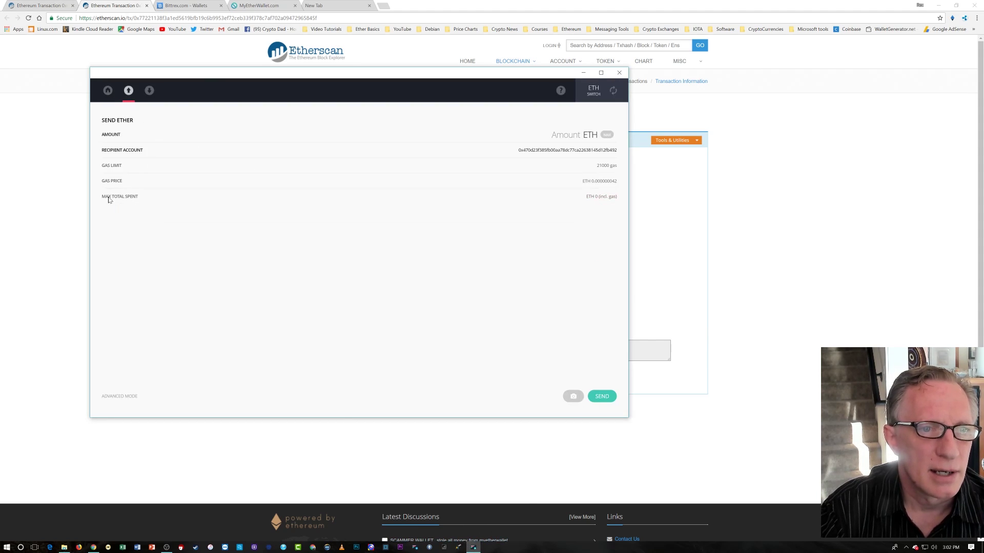
left_click(121, 397)
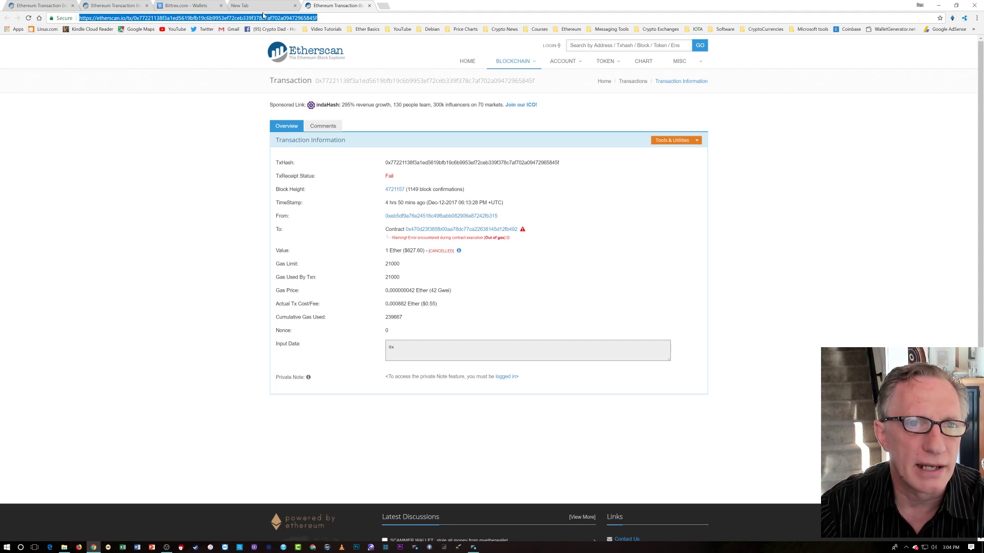
Open the 12:00 operation on Etherscan, then close Bittrex's Ethereum deposit address dialog
left_click(473, 547)
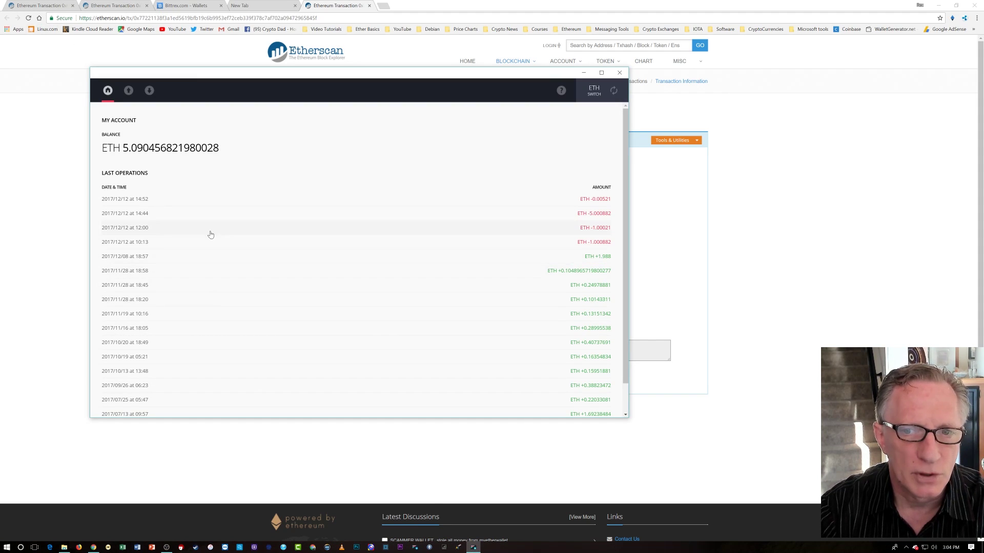
left_click(150, 229)
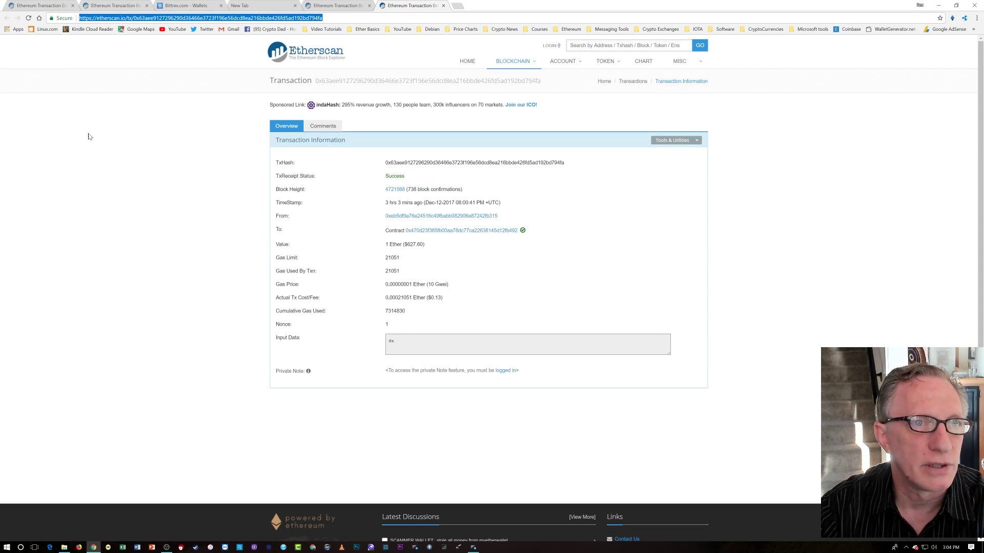
left_click(180, 7)
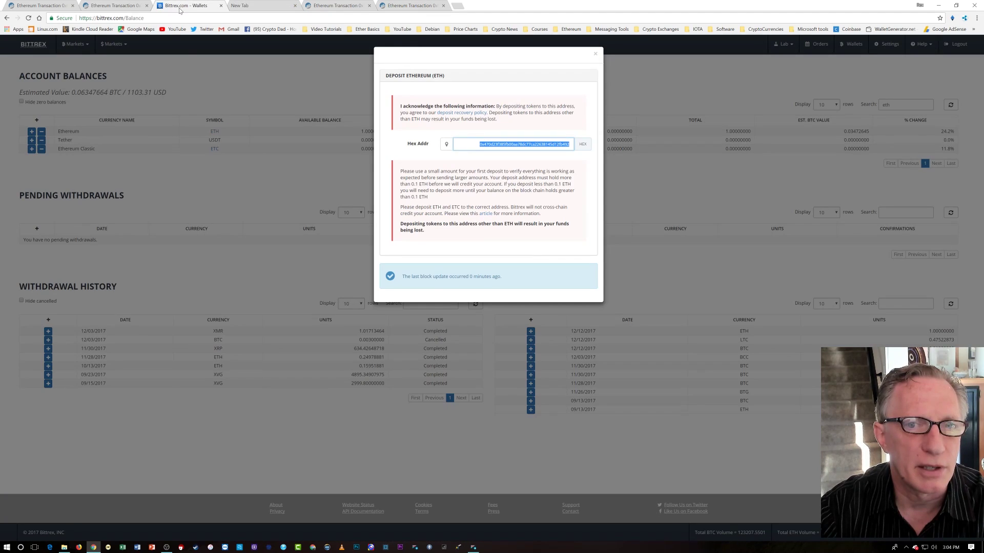
left_click(595, 54)
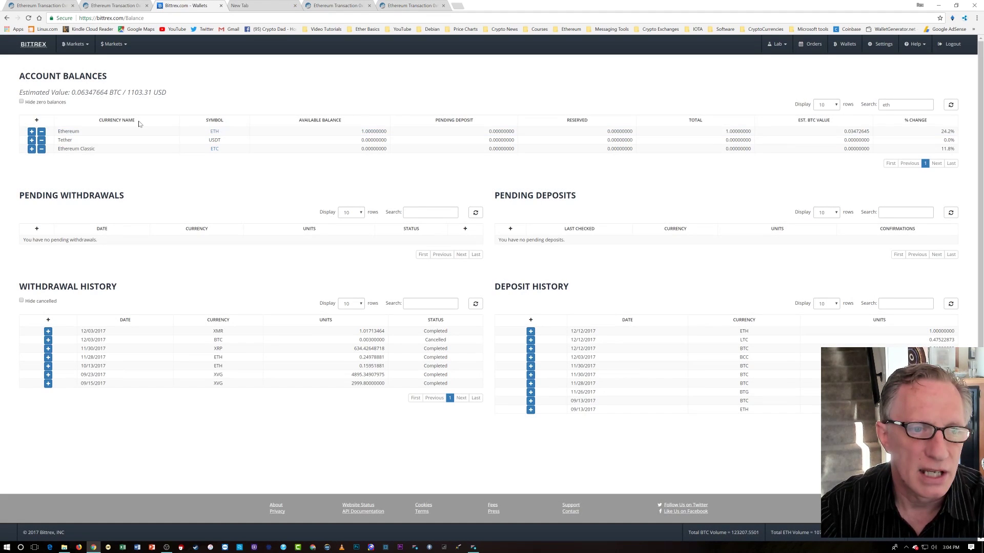
Check Bittrex's Ethereum balance of 1.00000000 and close the two extra transaction tabs
left_click(352, 135)
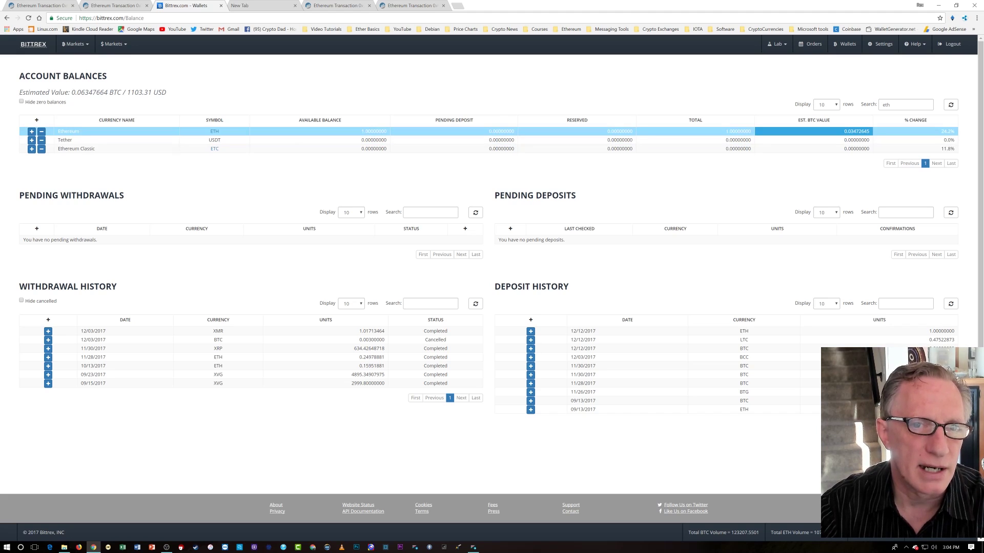
left_click(377, 127)
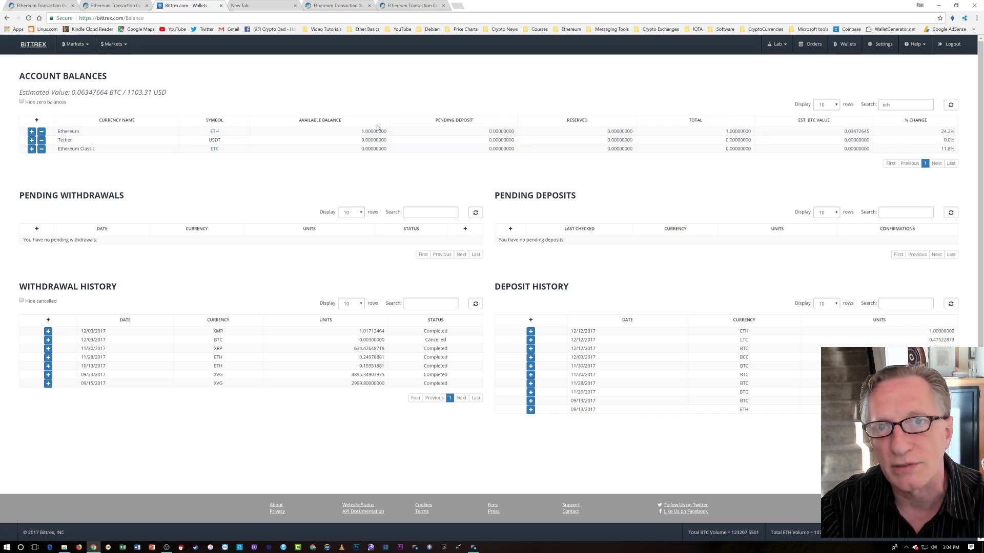
left_click(377, 131)
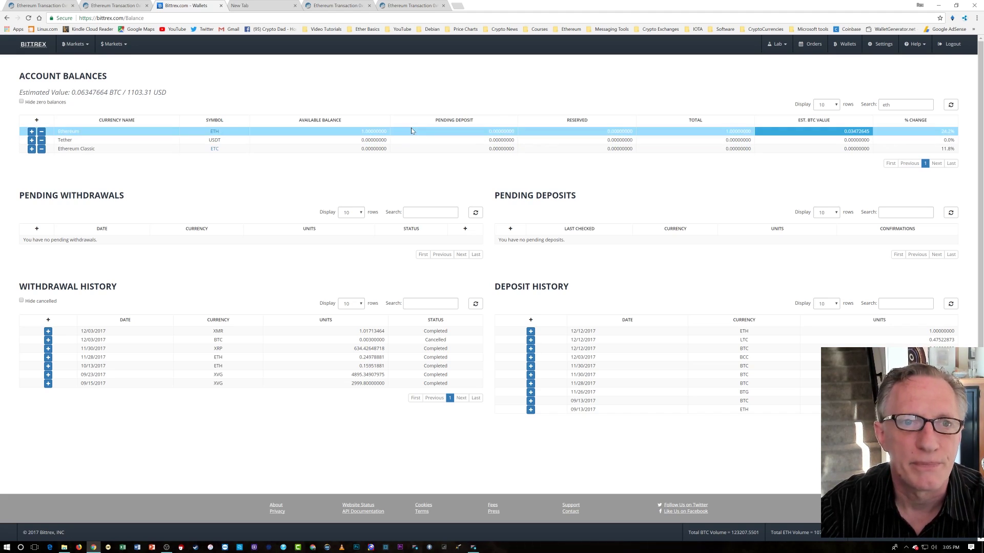
left_click(377, 132)
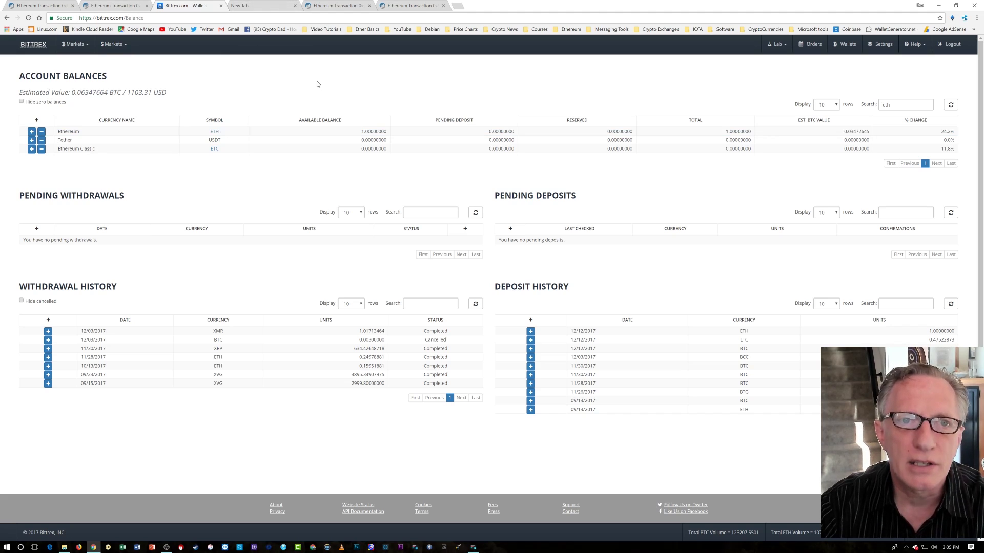
left_click(370, 5)
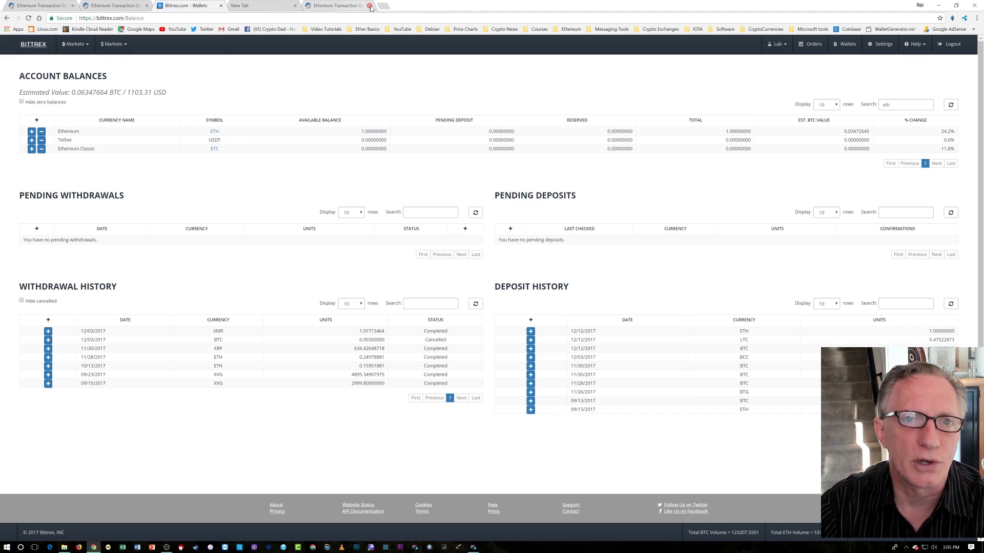
left_click(369, 6)
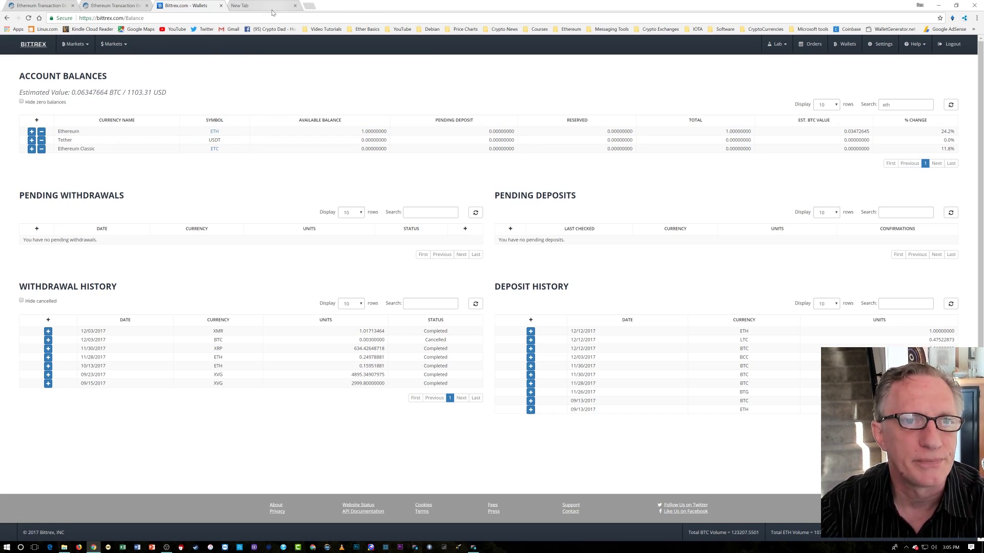
Go to myetherwallet.com via 'myether', open Send Ether & Tokens, and choose Ledger Wallet access
left_click(254, 8)
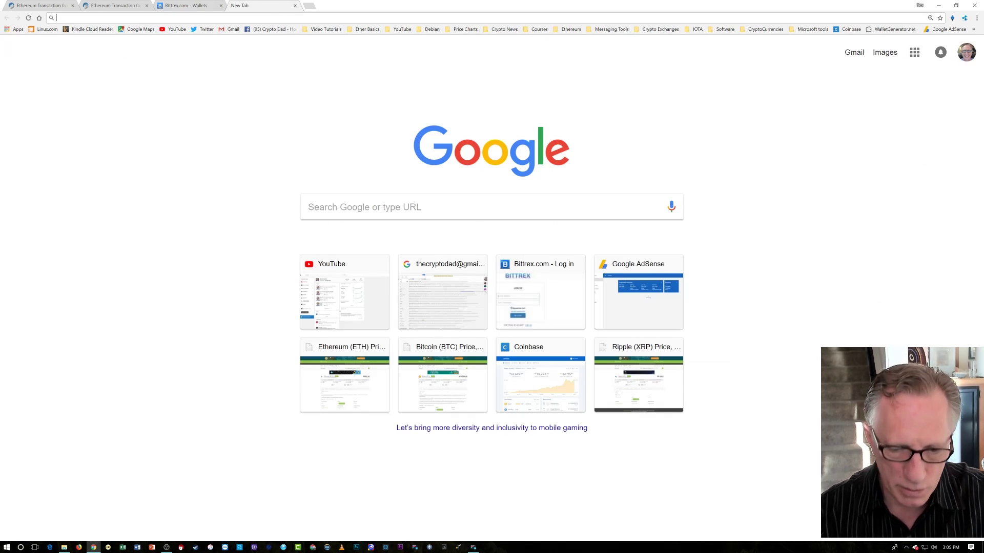
type("myether")
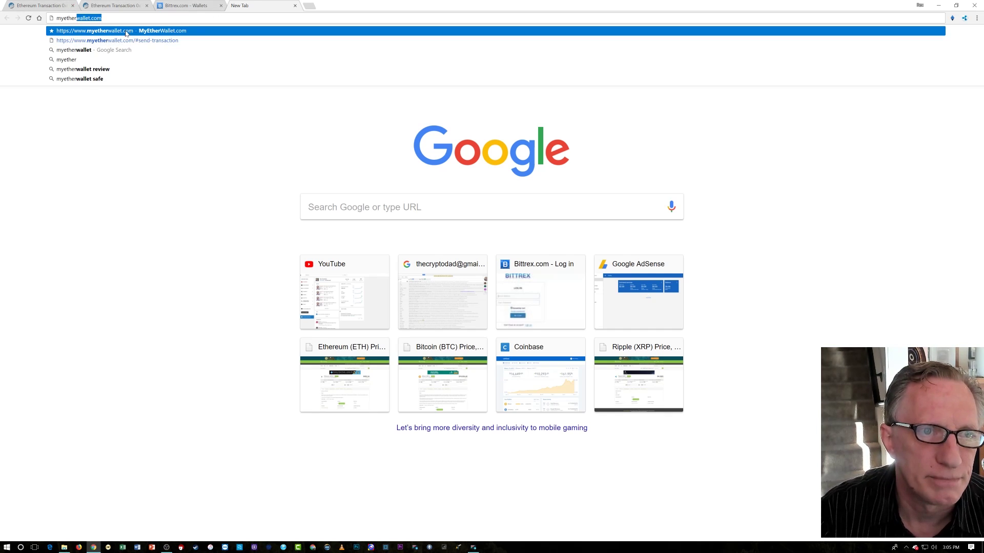
key("Return")
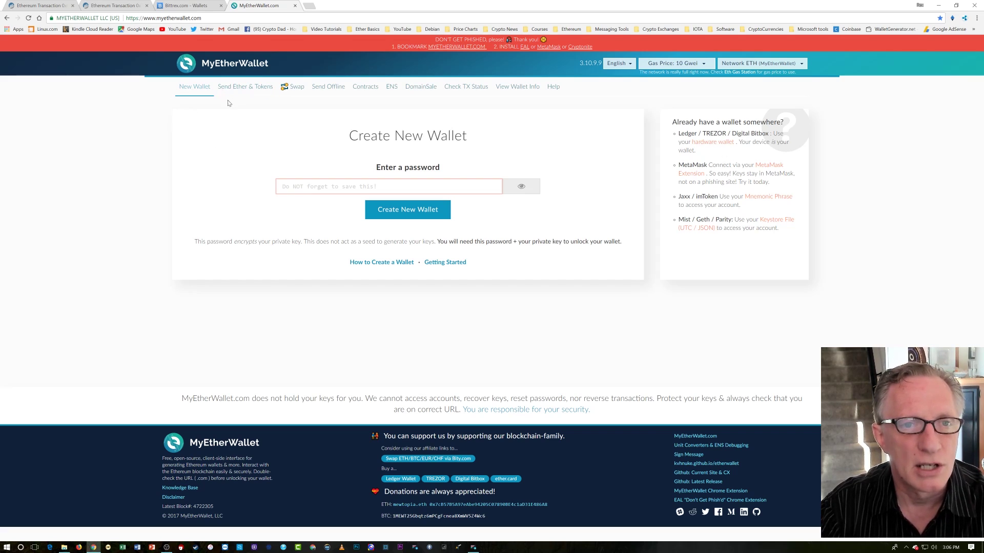
left_click(255, 88)
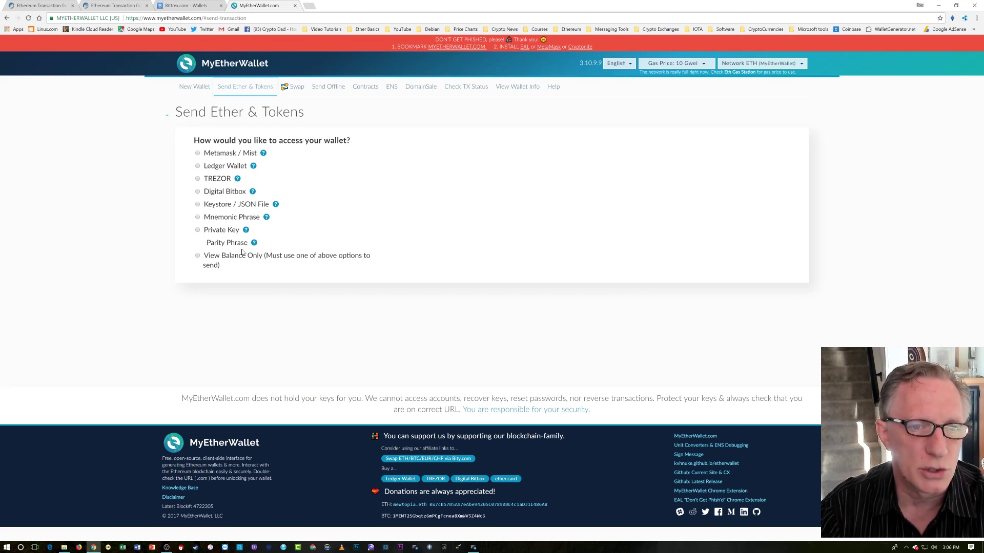
left_click(198, 166)
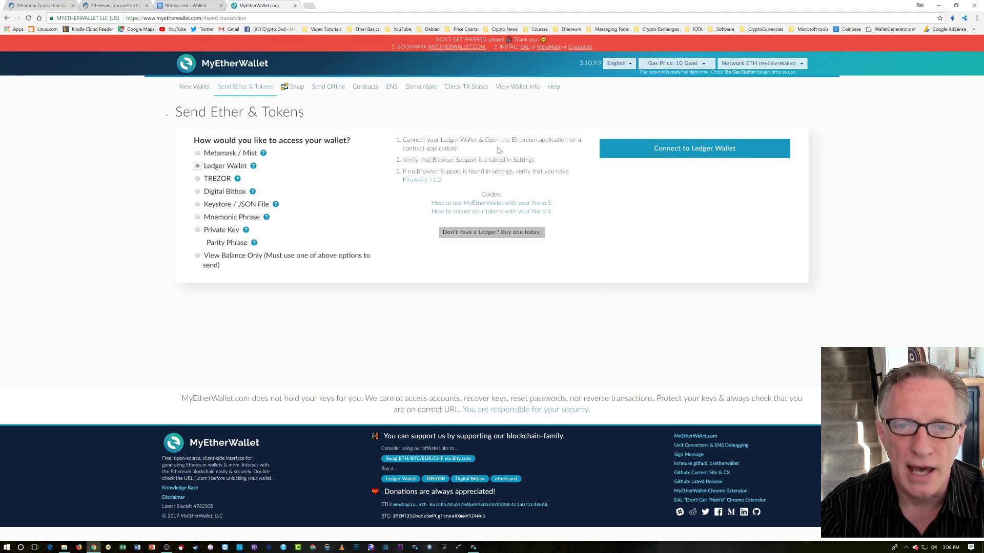